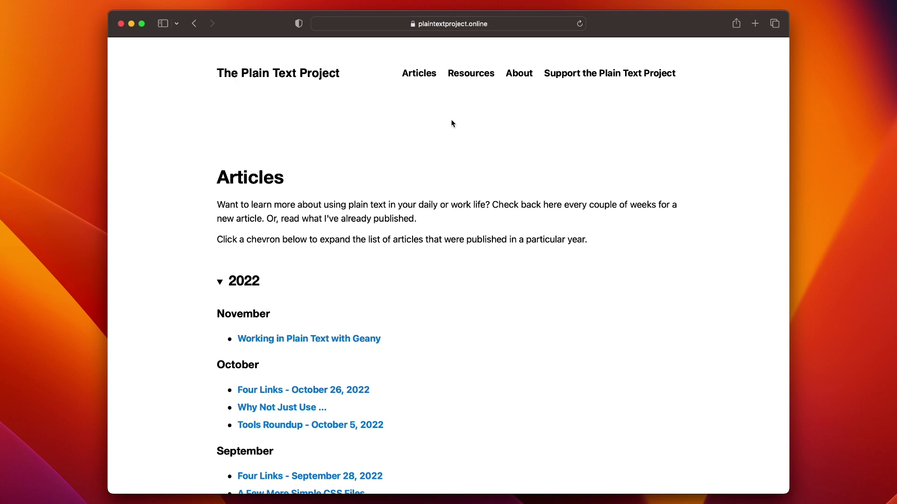
# - Browse The Plain Text Project's Links page, then its Tools page with Text Editors expanded
pyautogui.moveTo(460, 75)
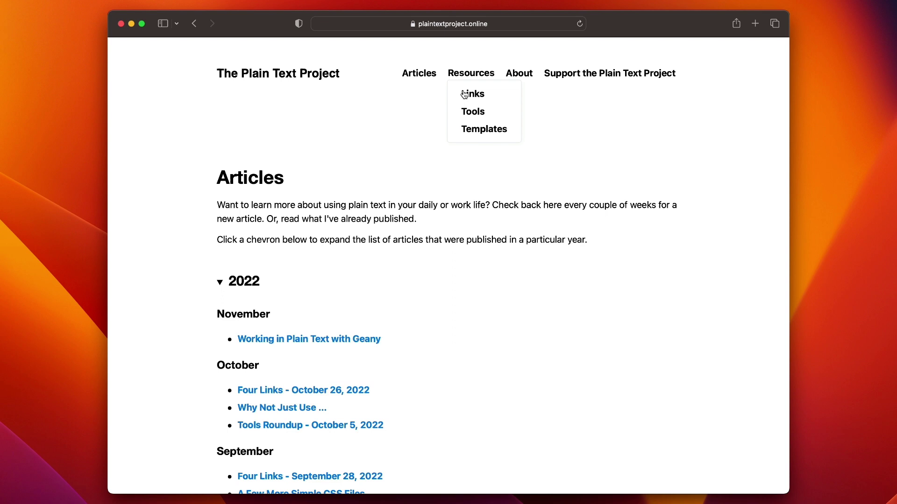
pyautogui.click(464, 95)
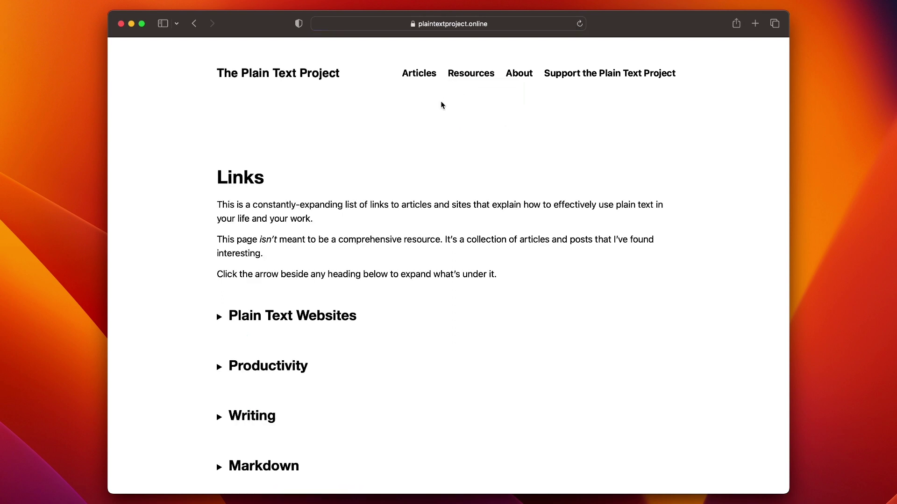
pyautogui.moveTo(453, 88)
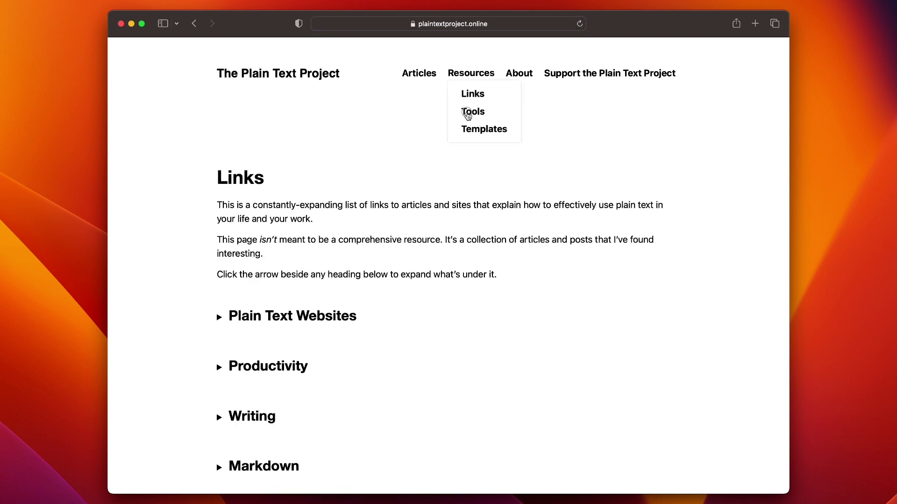
pyautogui.click(467, 115)
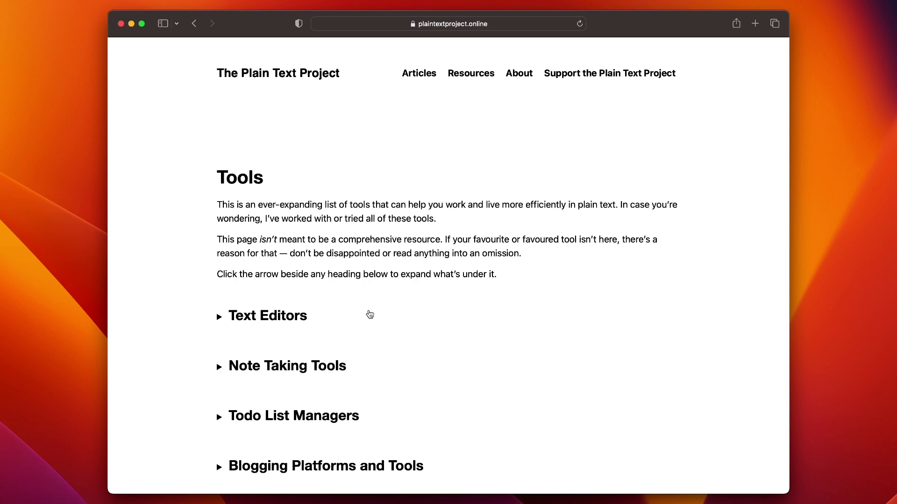
pyautogui.click(272, 317)
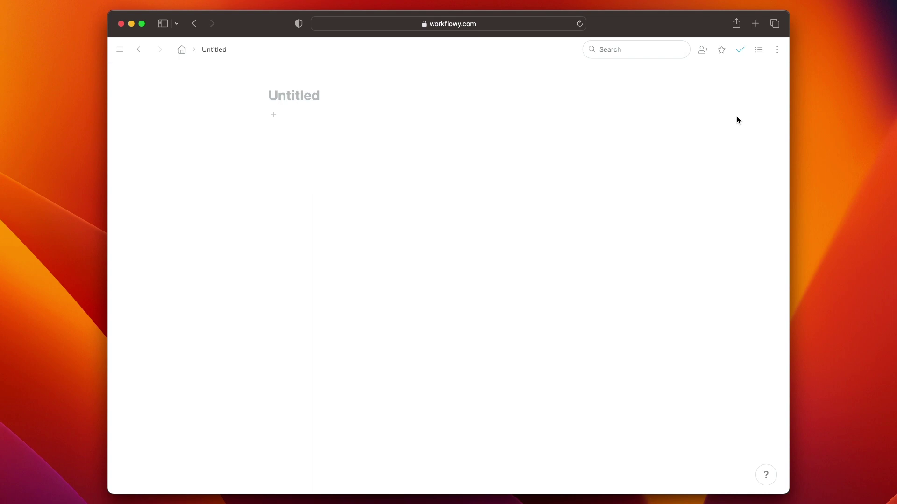
# - Preview an export of the entire outline as plain text, then close the preview
pyautogui.click(777, 50)
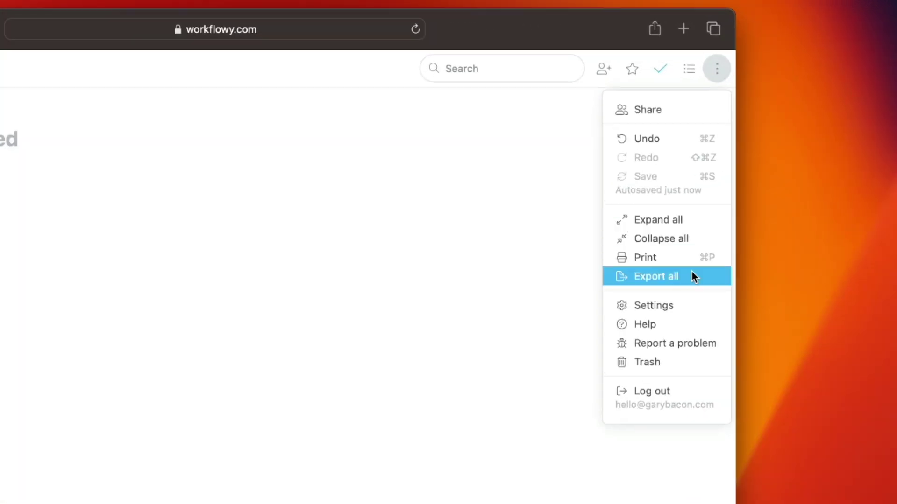
pyautogui.click(692, 274)
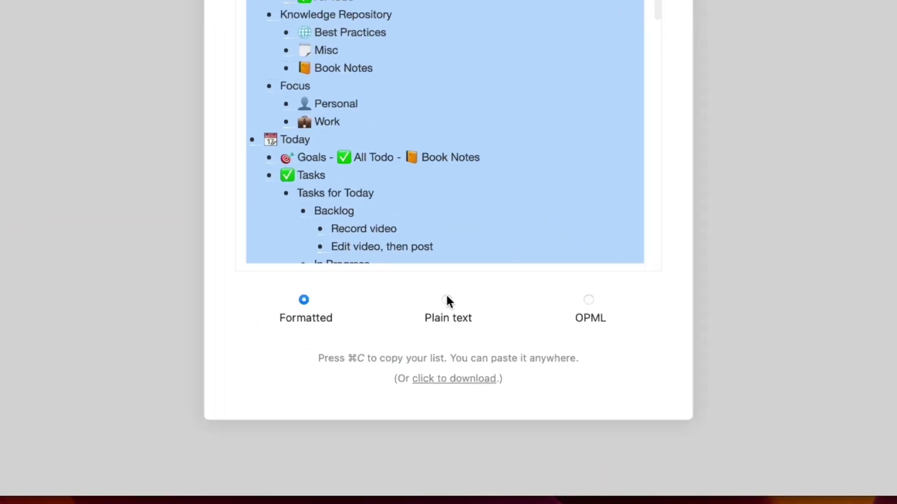
pyautogui.click(447, 300)
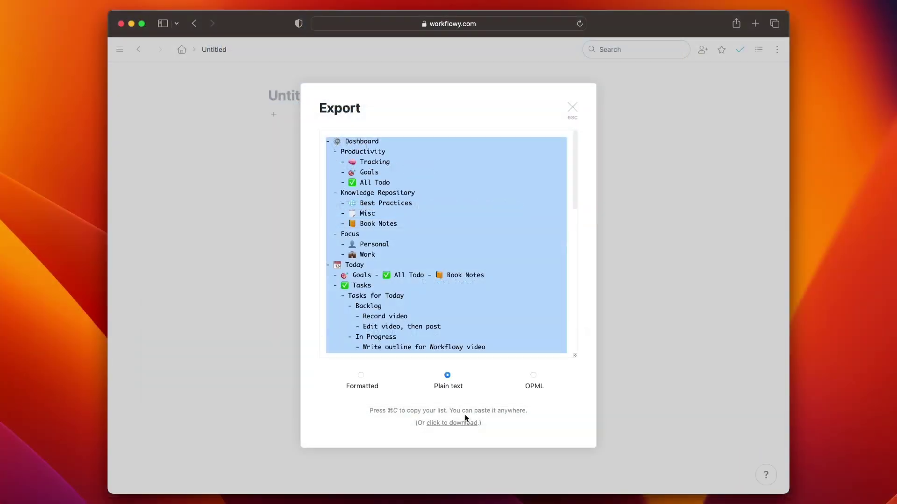
pyautogui.click(795, 8)
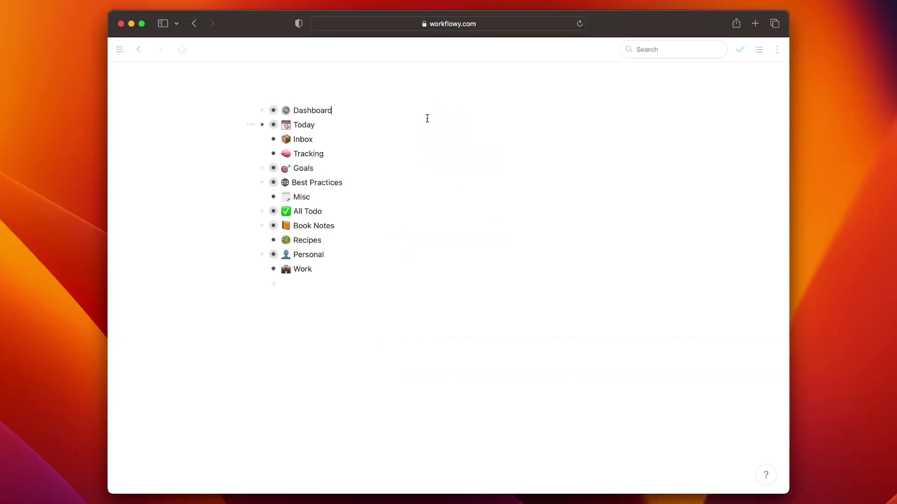
pyautogui.press('Return')
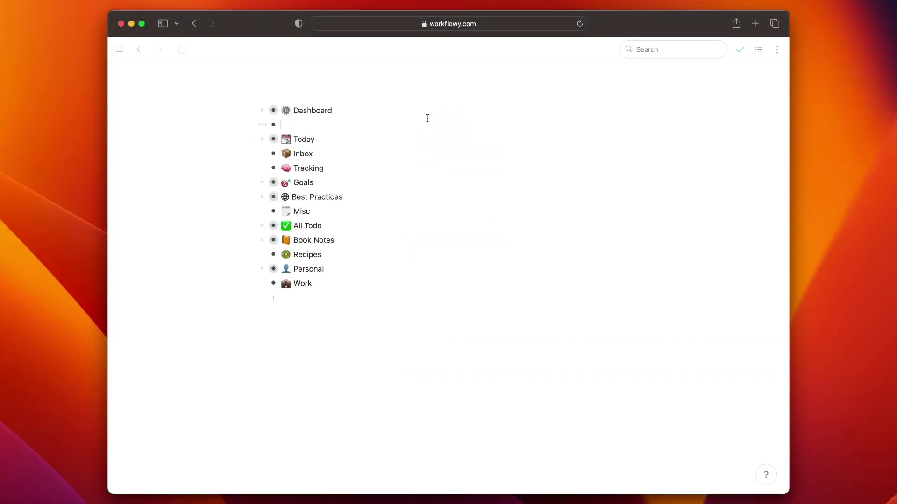
pyautogui.write(':not')
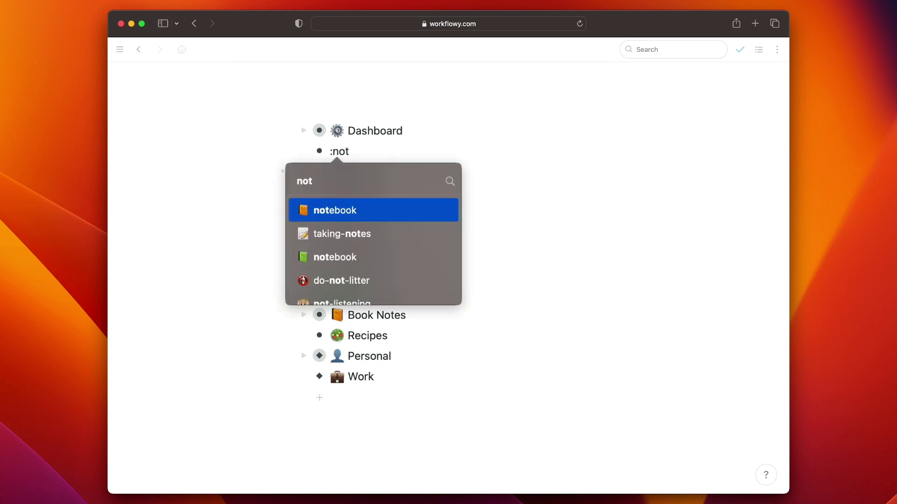
pyautogui.write('e')
pyautogui.press('Return')
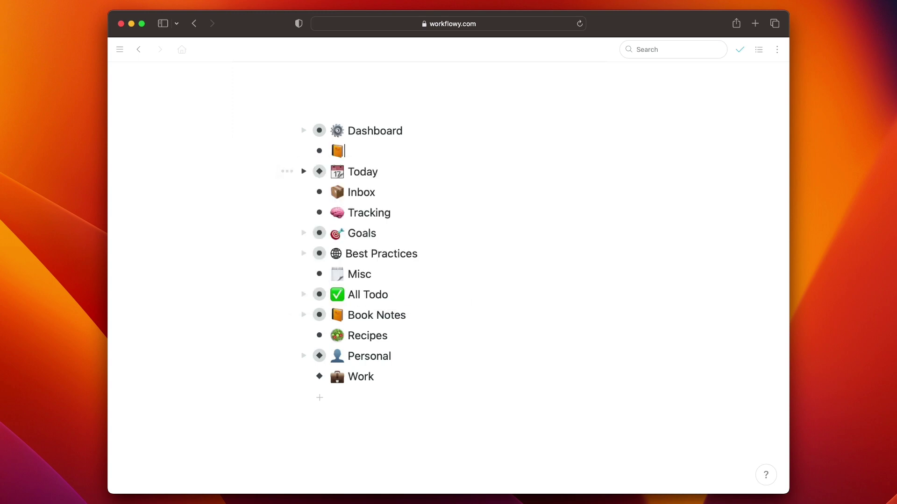
pyautogui.write('Notes')
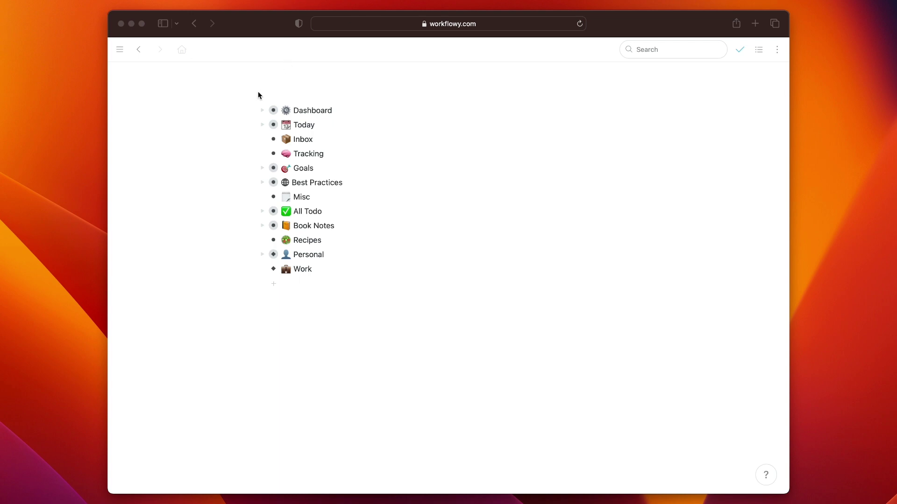
# - Expand Dashboard and zoom into its board, then return to the home outline
pyautogui.click(260, 109)
pyautogui.click(261, 110)
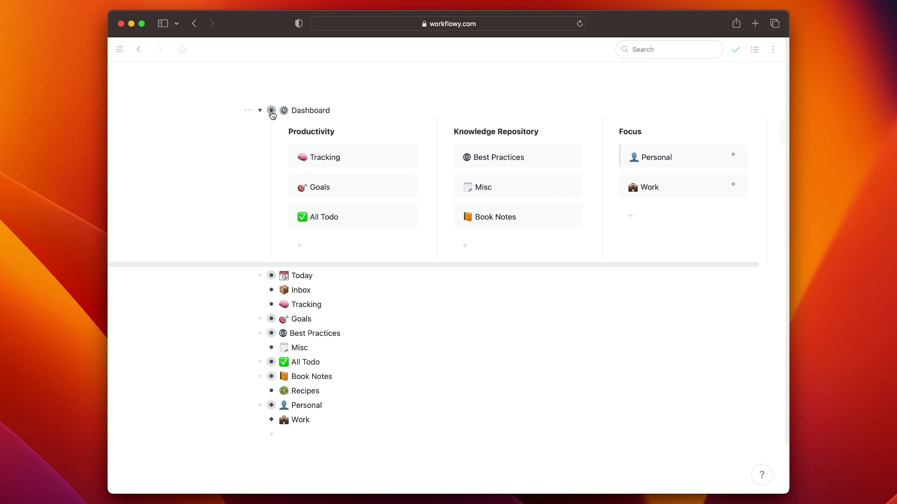
pyautogui.click(271, 110)
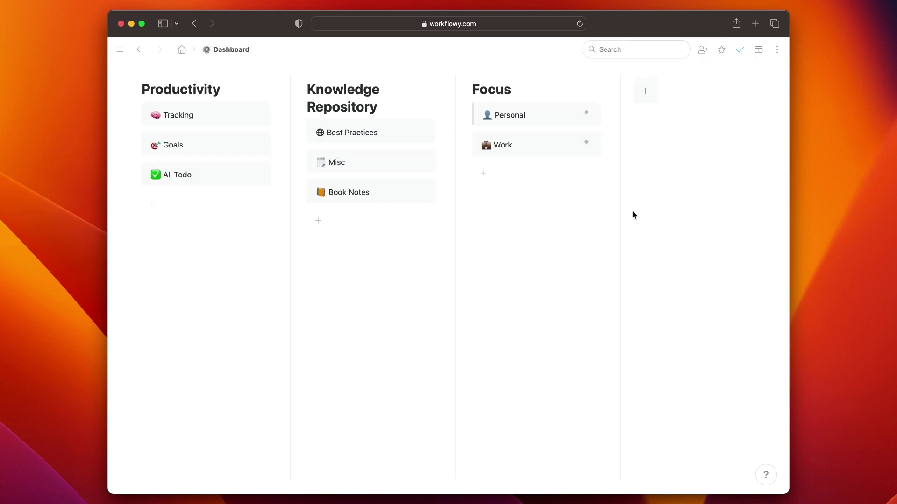
pyautogui.press('super+bracketleft')
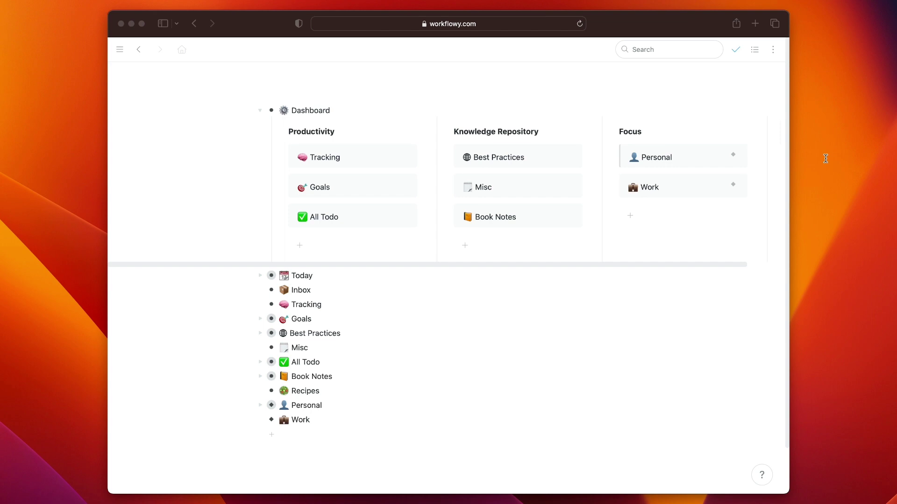
# - Open the Misc card on its own page, then go back to the Dashboard view
pyautogui.click(402, 122)
pyautogui.click(568, 185)
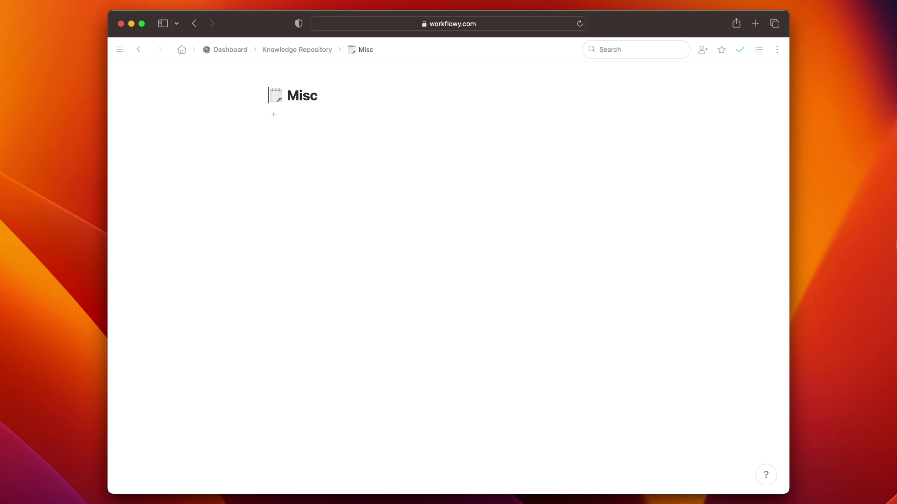
pyautogui.click(896, 244)
pyautogui.click(329, 172)
pyautogui.click(139, 54)
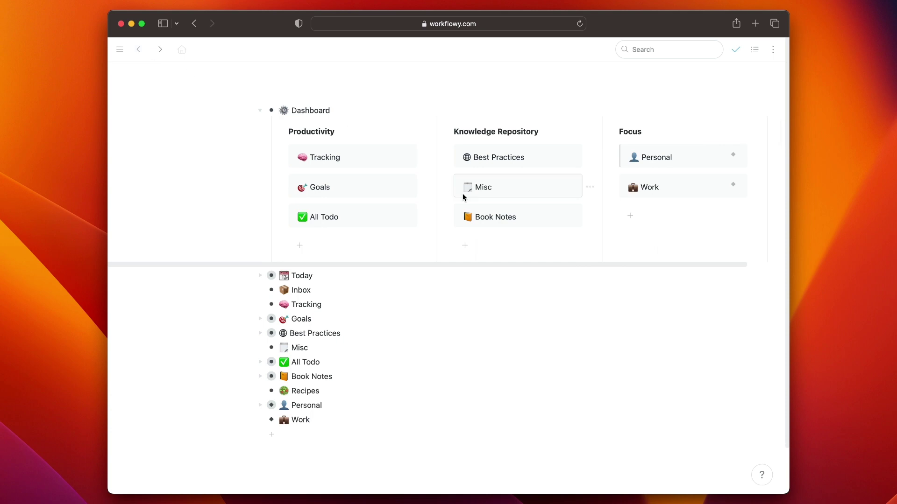
pyautogui.press('super+Tab')
pyautogui.click(452, 285)
pyautogui.click(861, 317)
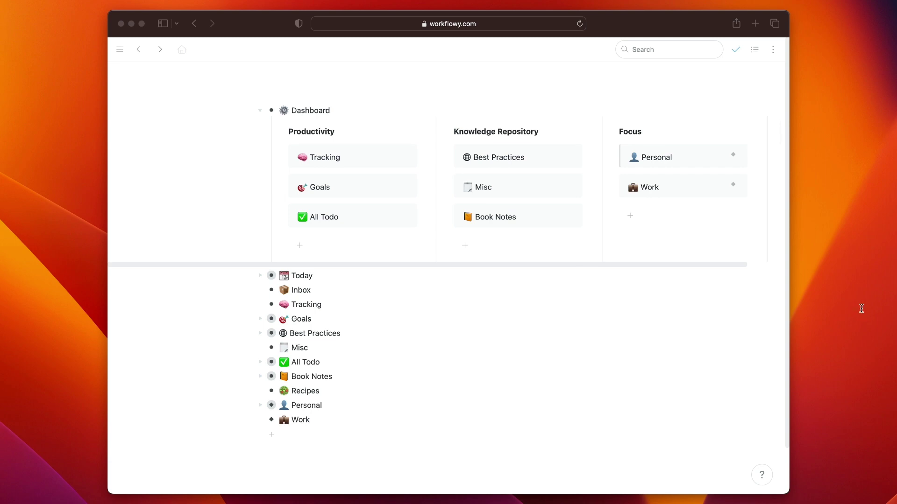
# - Mirror the Today item and paste it as a new card in the Focus column
pyautogui.click(399, 383)
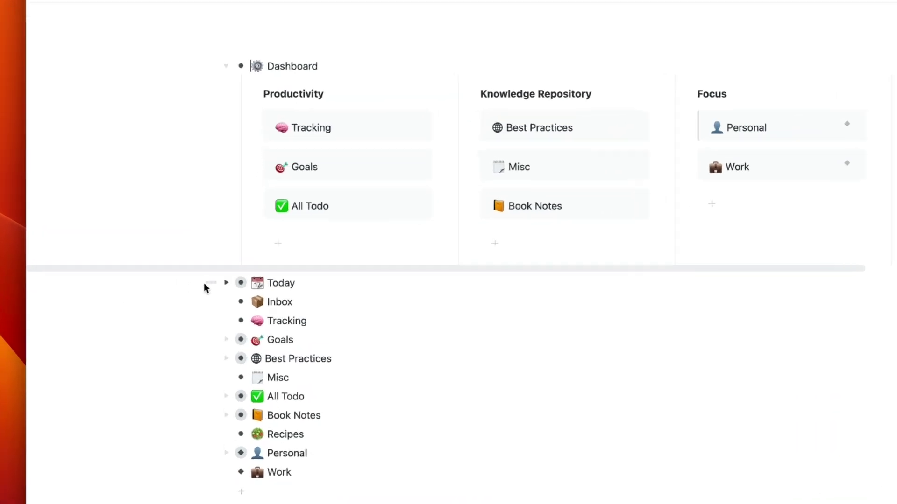
pyautogui.moveTo(247, 278)
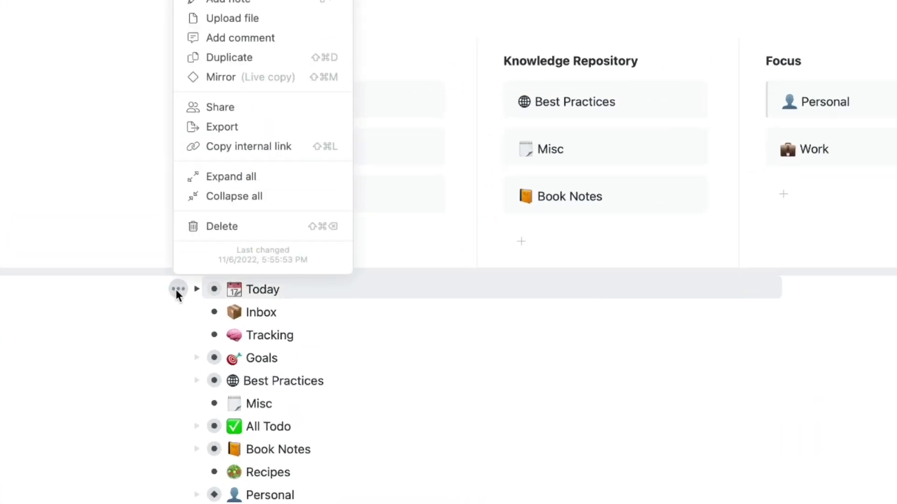
pyautogui.click(278, 77)
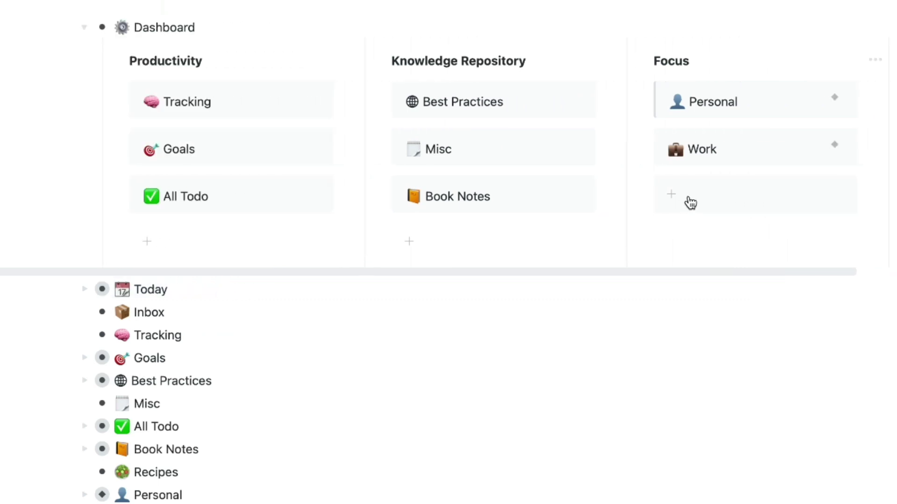
pyautogui.click(659, 197)
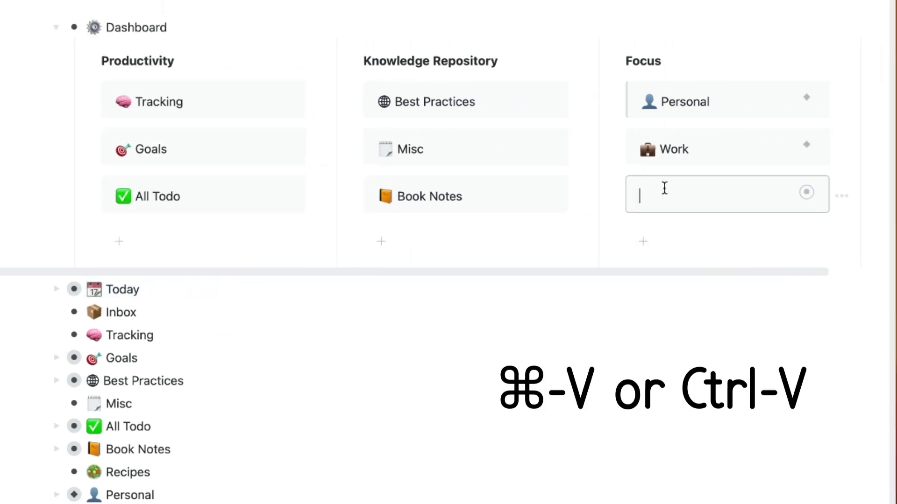
pyautogui.write('Today')
pyautogui.click(713, 325)
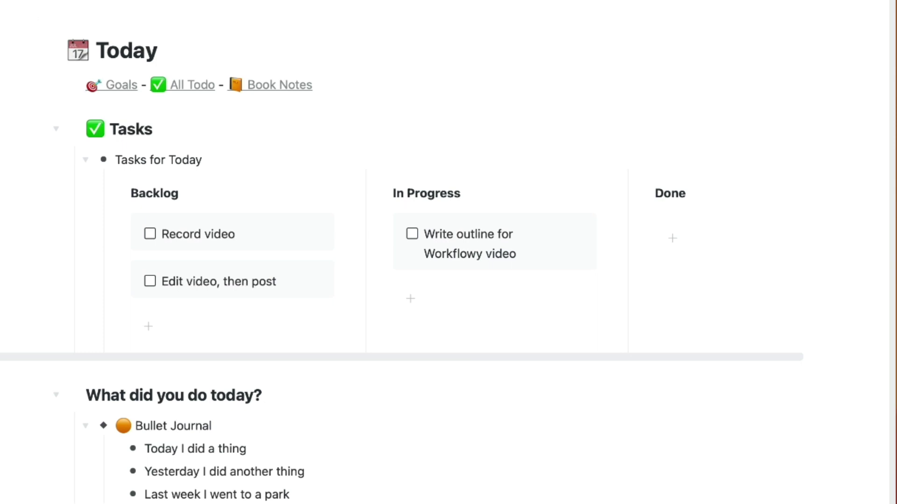
# - Back on the top-level outline, expand Dashboard and open Today from its Focus card
pyautogui.click(10, 6)
pyautogui.click(61, 73)
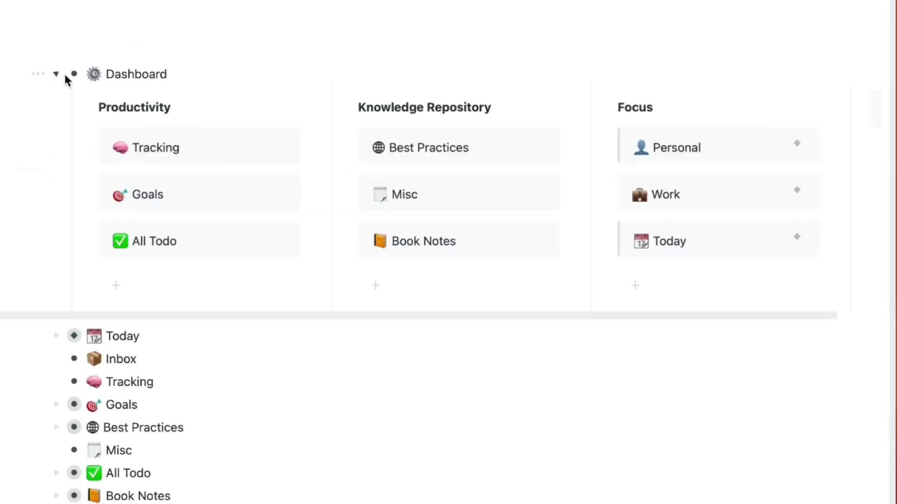
pyautogui.click(806, 241)
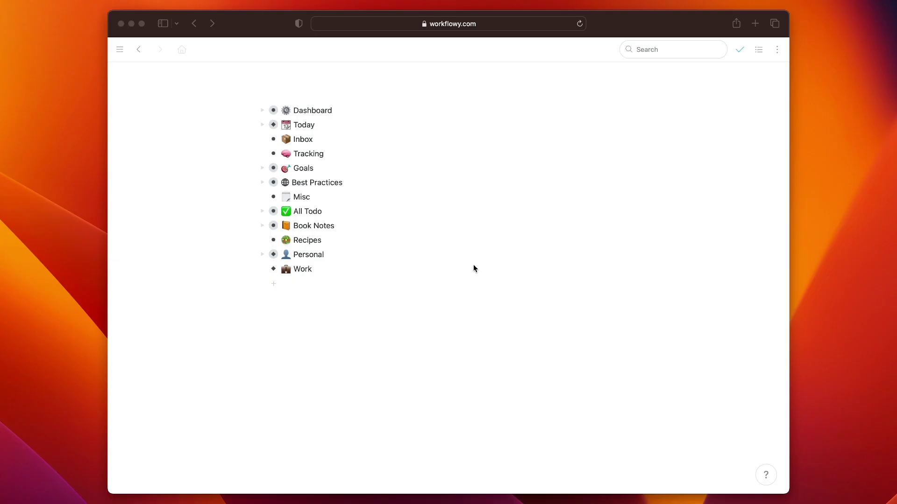
# - Zoom into Today and switch the tasks list to a Kanban board layout
pyautogui.click(273, 125)
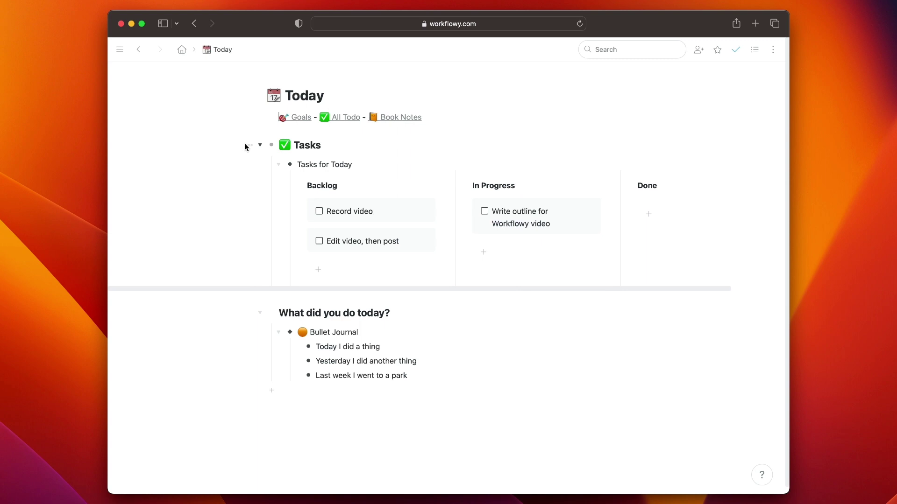
pyautogui.click(248, 146)
pyautogui.click(296, 169)
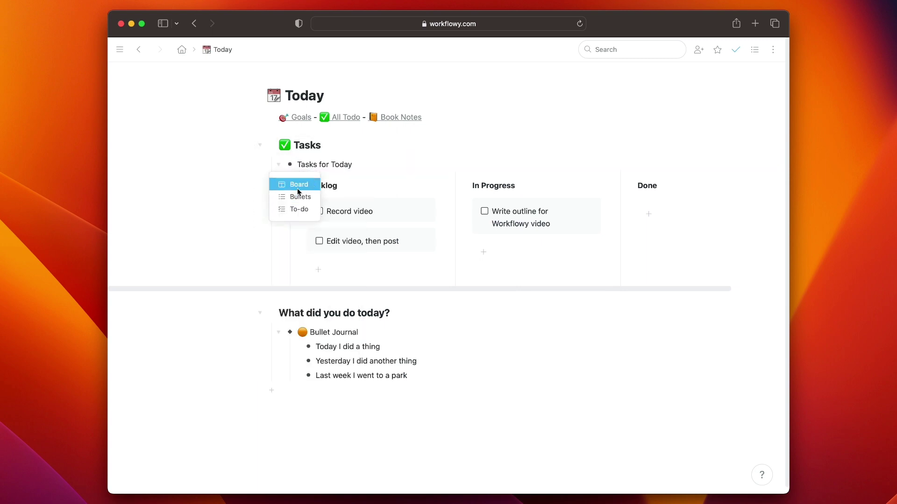
pyautogui.click(299, 186)
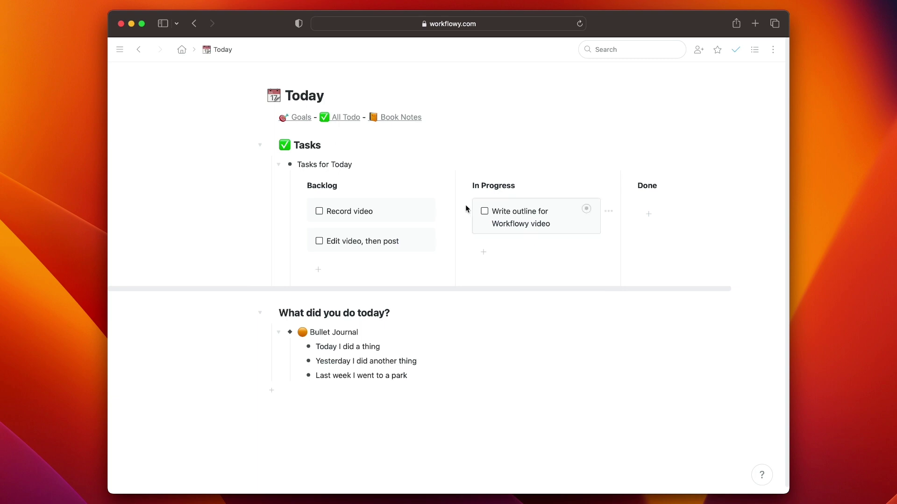
# - Check off Write outline for Workflowy video, move it to Done, and edit the Today I did a thing entry
pyautogui.click(485, 211)
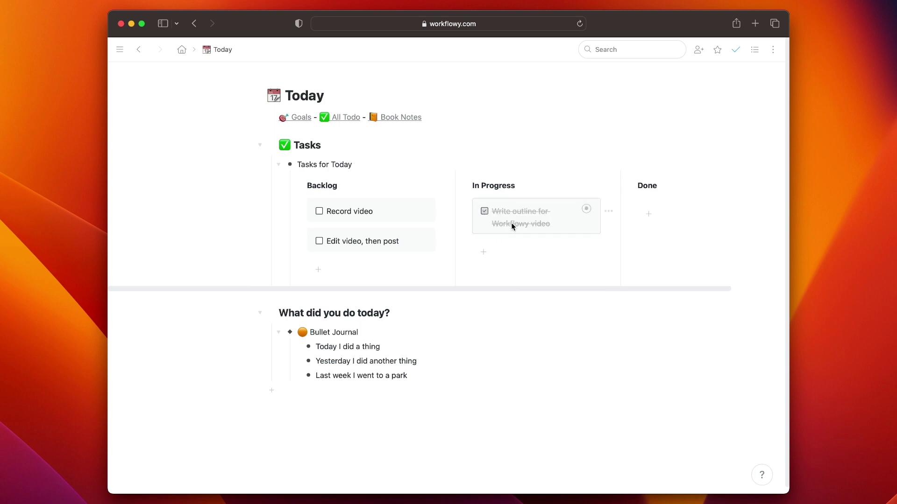
pyautogui.moveTo(586, 209); pyautogui.dragTo(660, 209)
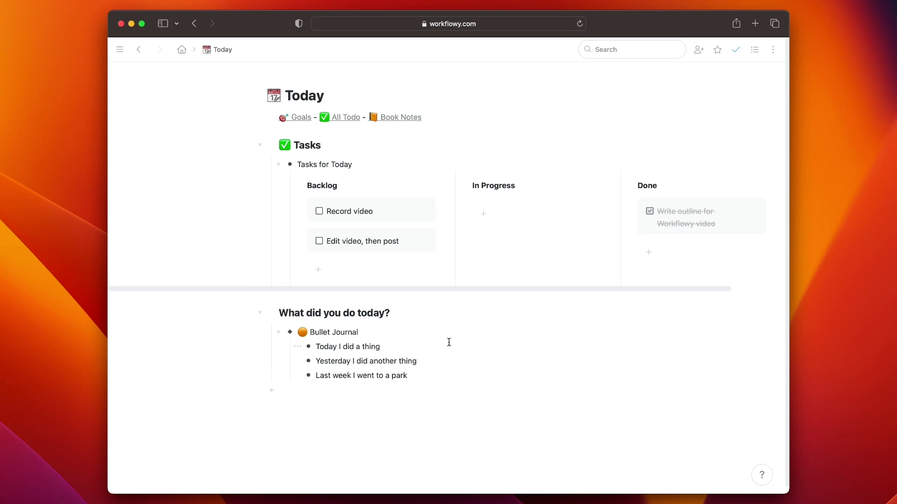
pyautogui.click(449, 342)
pyautogui.hotkey('alt', 'Left')
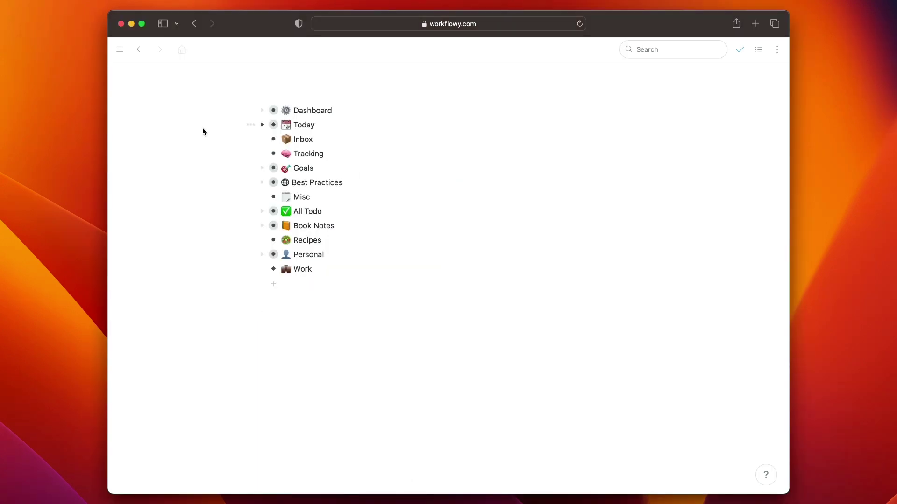
pyautogui.click(273, 182)
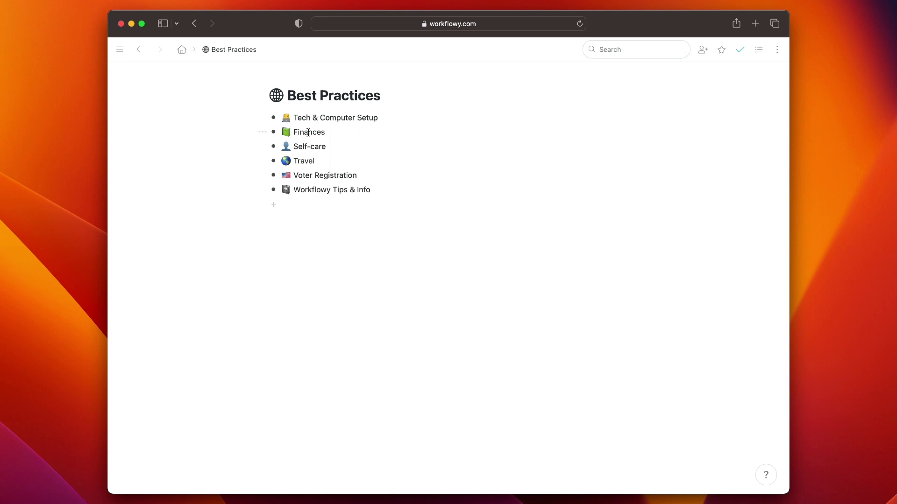
pyautogui.click(183, 50)
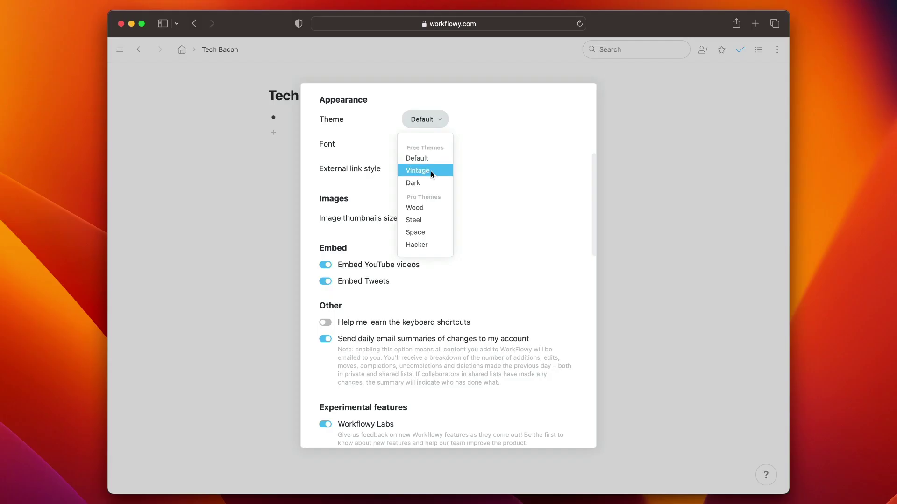
# - Choose the Dark theme in settings and close the settings dialog
pyautogui.click(431, 170)
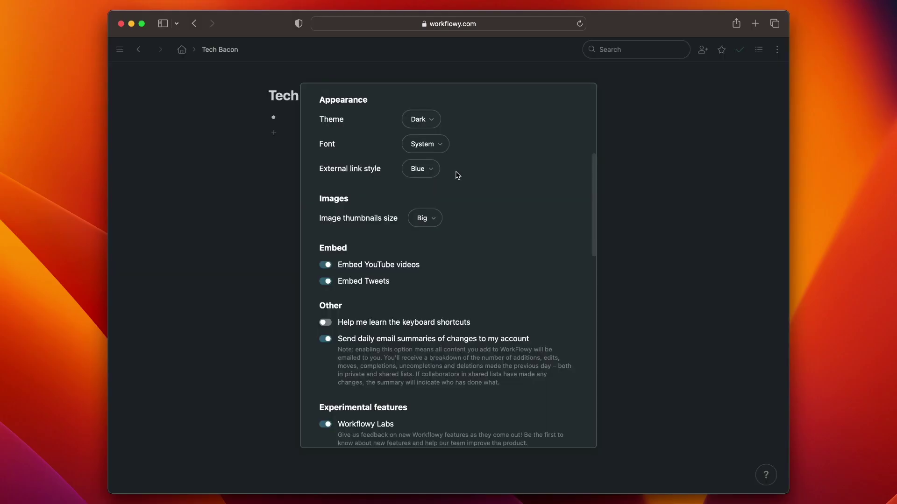
pyautogui.click(684, 108)
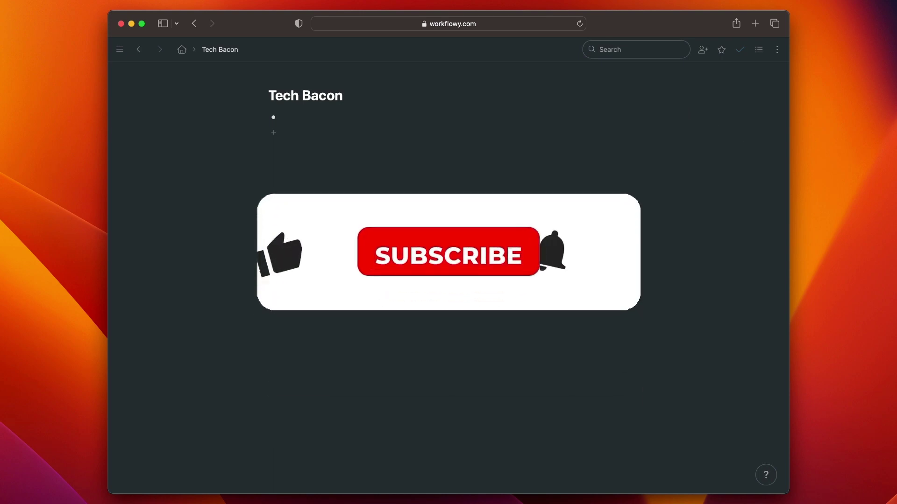